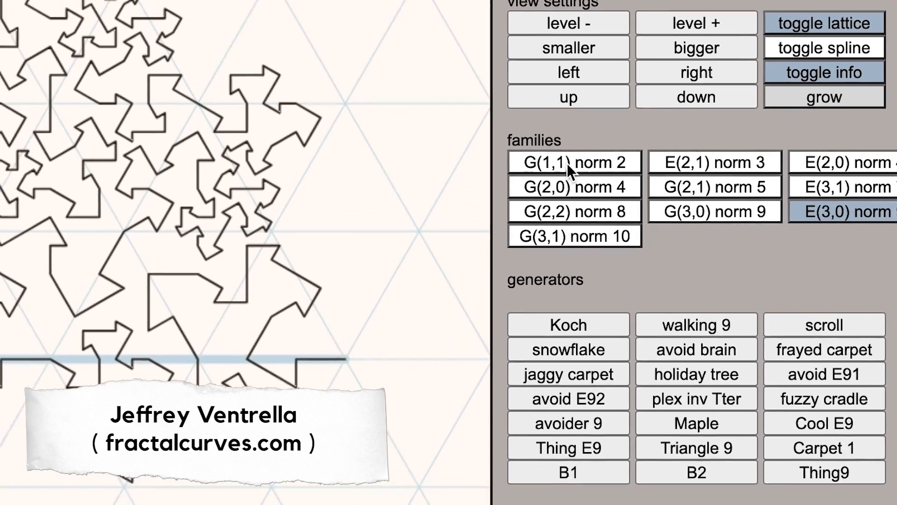
# Step: Load the dragon curve in the G(1,1) norm 2 family and grow it through the first levels
pyautogui.click(567, 164)
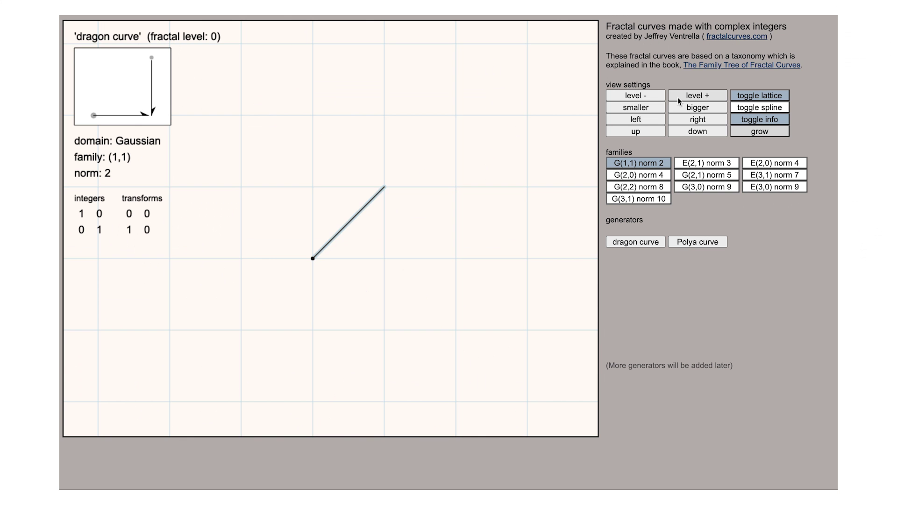
pyautogui.click(655, 14)
pyautogui.click(654, 14)
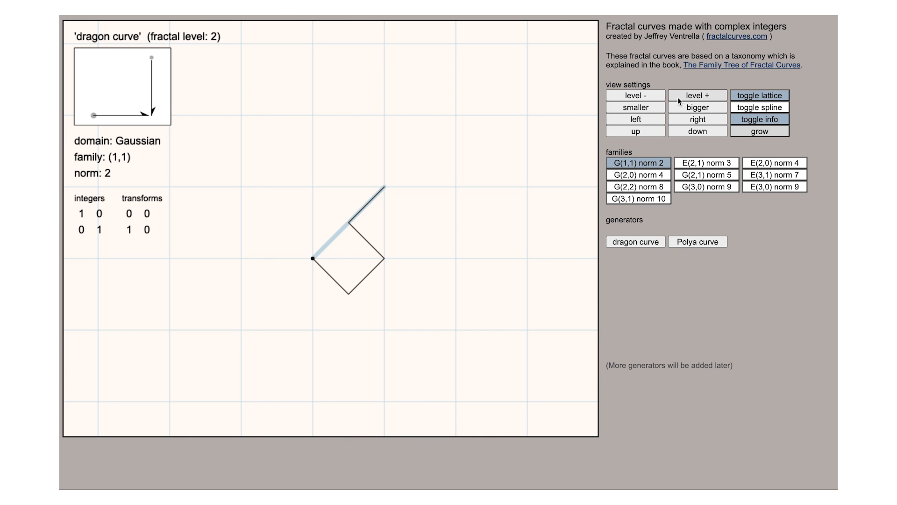
pyautogui.click(679, 97)
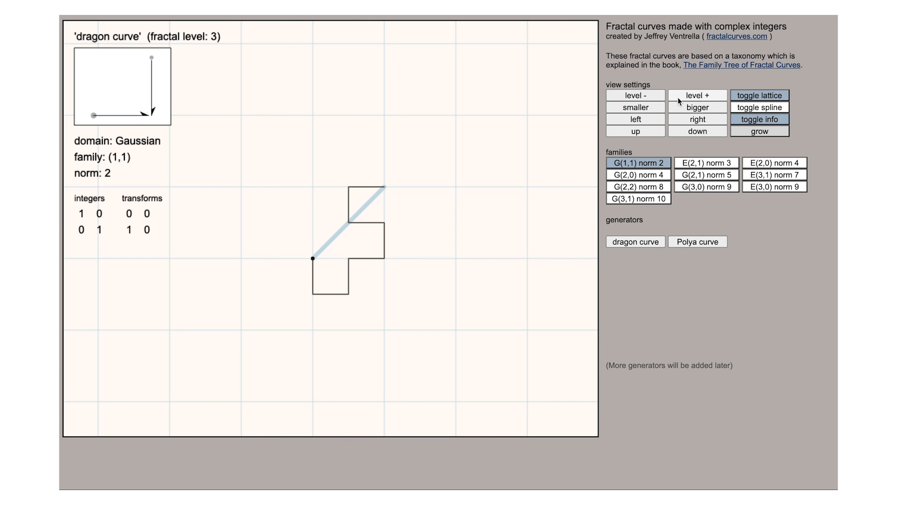
pyautogui.click(678, 98)
pyautogui.click(678, 97)
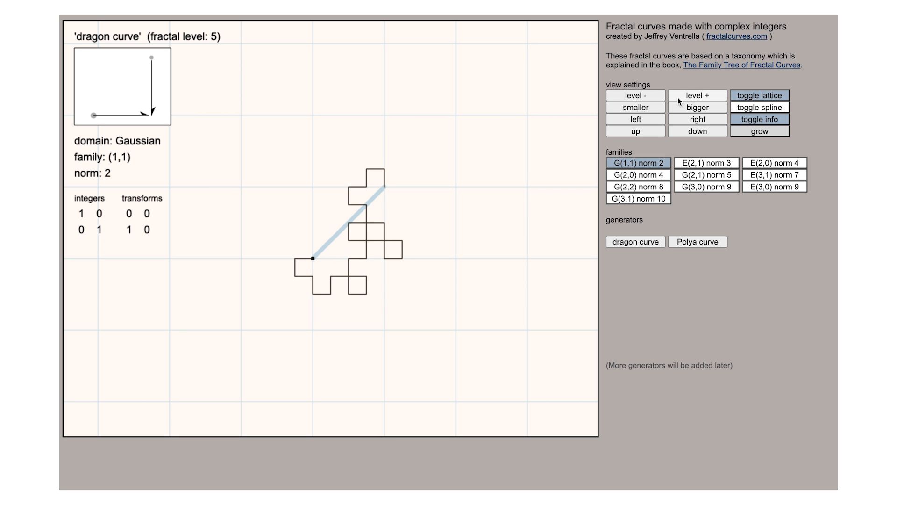
pyautogui.click(678, 97)
pyautogui.click(678, 98)
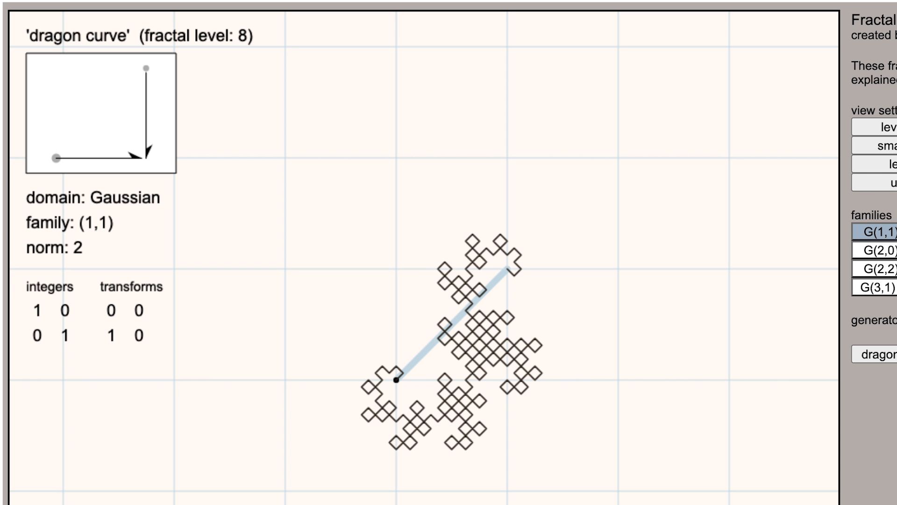
# Step: Keep raising the dragon curve to a dense level around 13-14
pyautogui.click(875, 126)
pyautogui.click(875, 127)
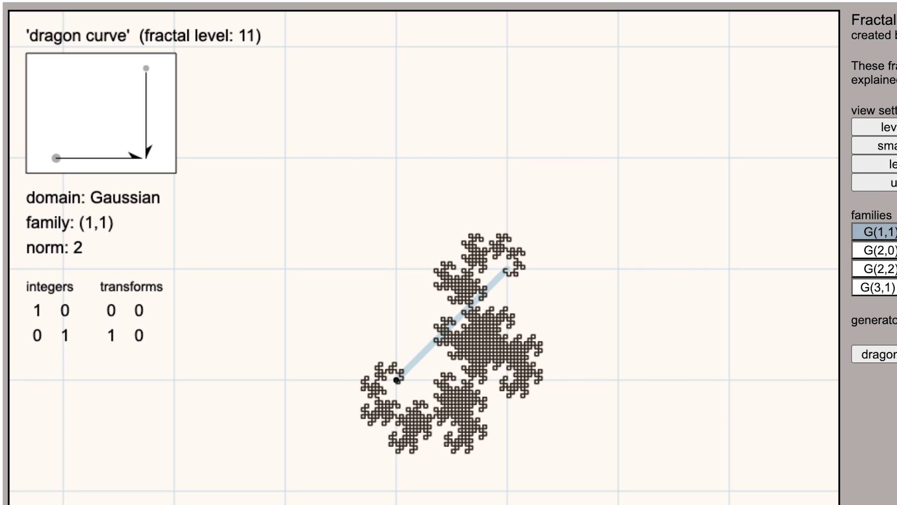
pyautogui.click(876, 126)
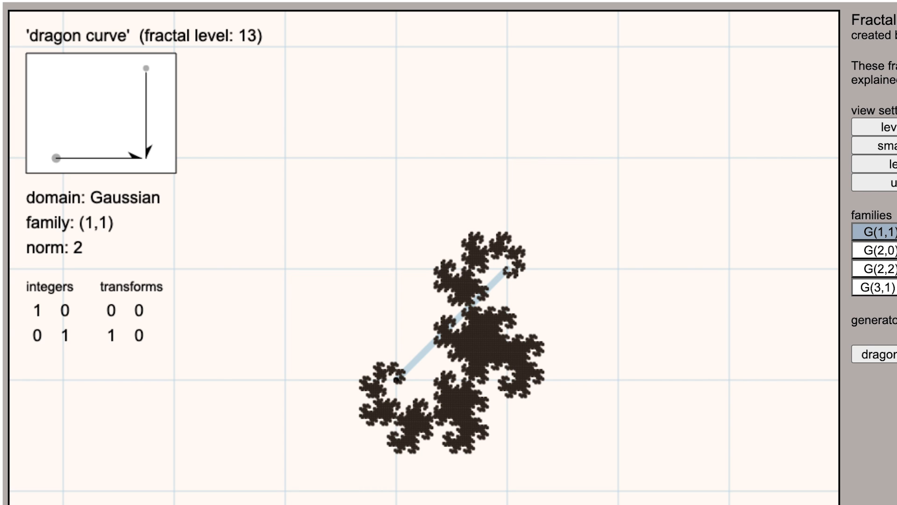
pyautogui.click(876, 126)
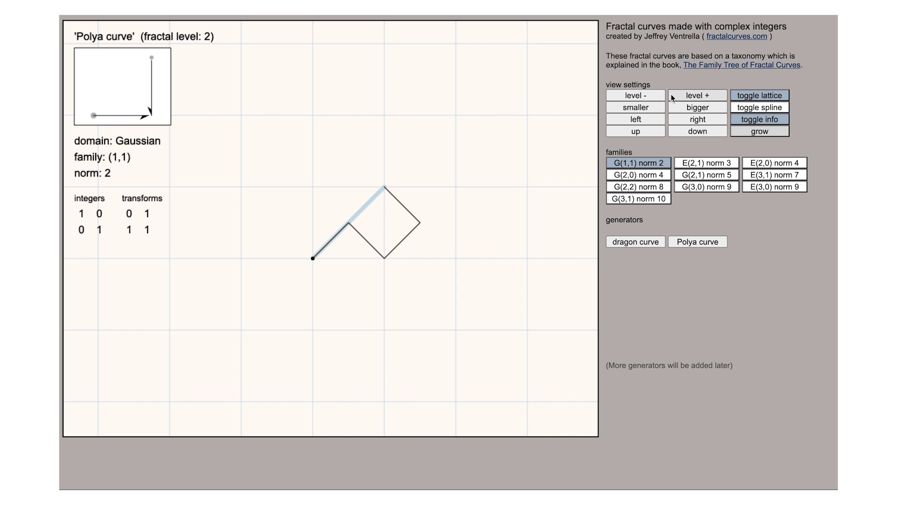
# Step: Load the Polya curve and grow it until it fills into a solid triangle
pyautogui.click(671, 94)
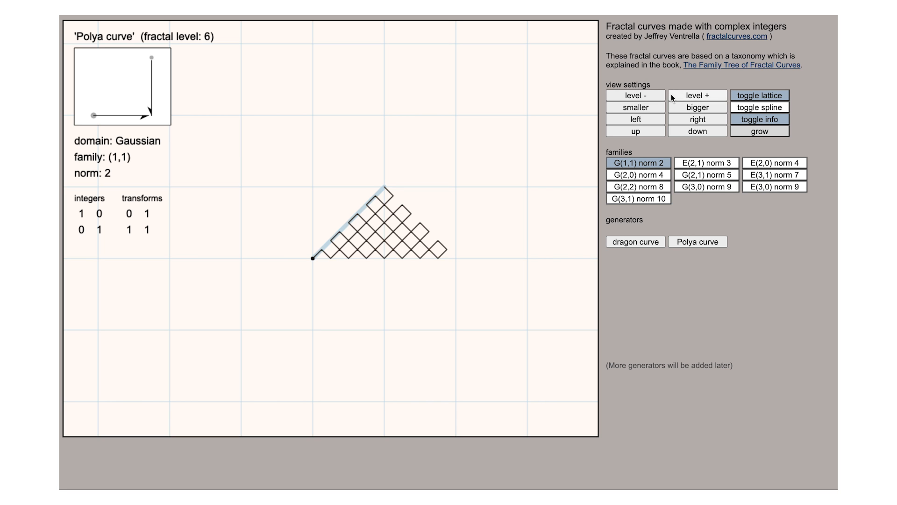
pyautogui.click(671, 94)
pyautogui.click(671, 94)
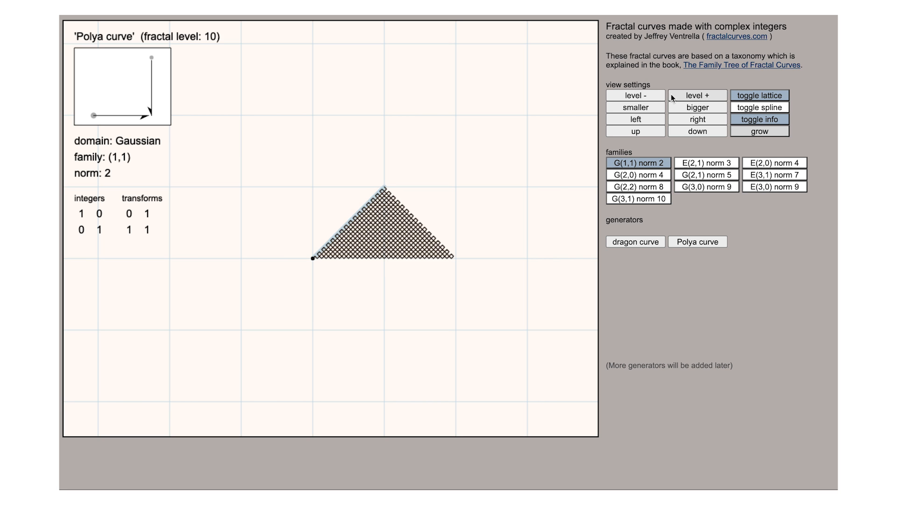
pyautogui.click(671, 94)
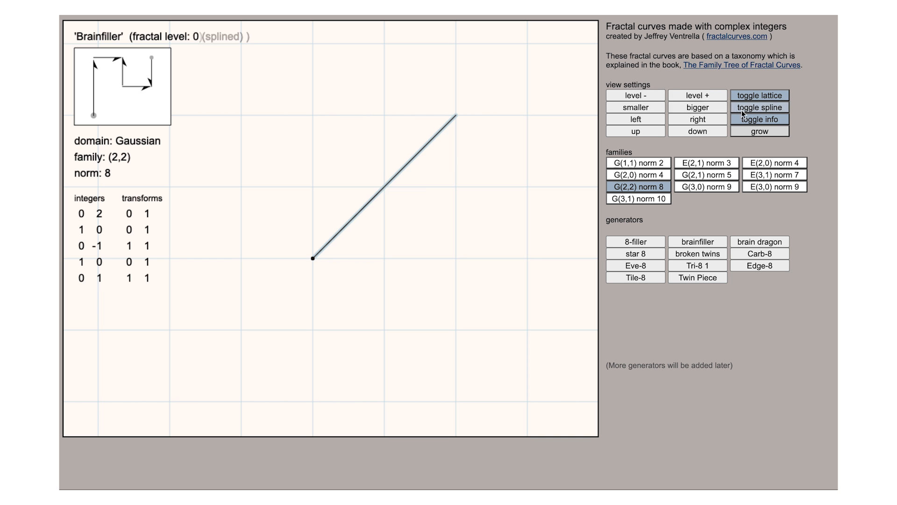
# Step: Raise the splined Brainfiller curve to level 6, then move to the G(3,1) norm 10 family
pyautogui.click(695, 97)
pyautogui.click(695, 97)
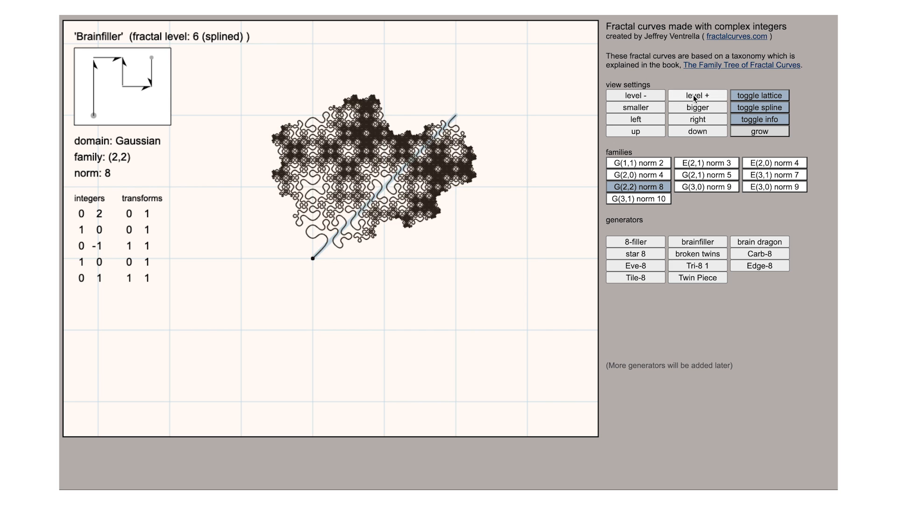
pyautogui.click(695, 98)
pyautogui.click(638, 198)
# Step: Grow the Ugly 10 curve level by level into a solid level-5 shape
pyautogui.click(698, 96)
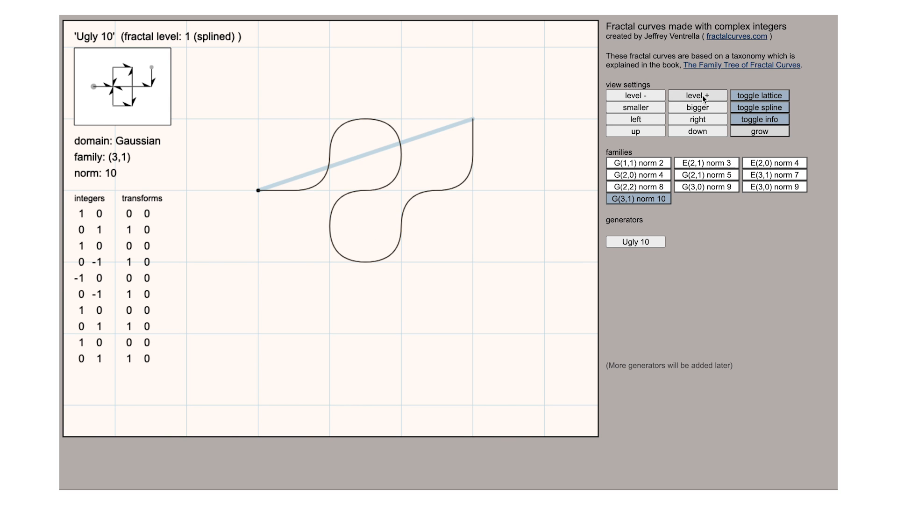
pyautogui.click(697, 95)
pyautogui.click(703, 95)
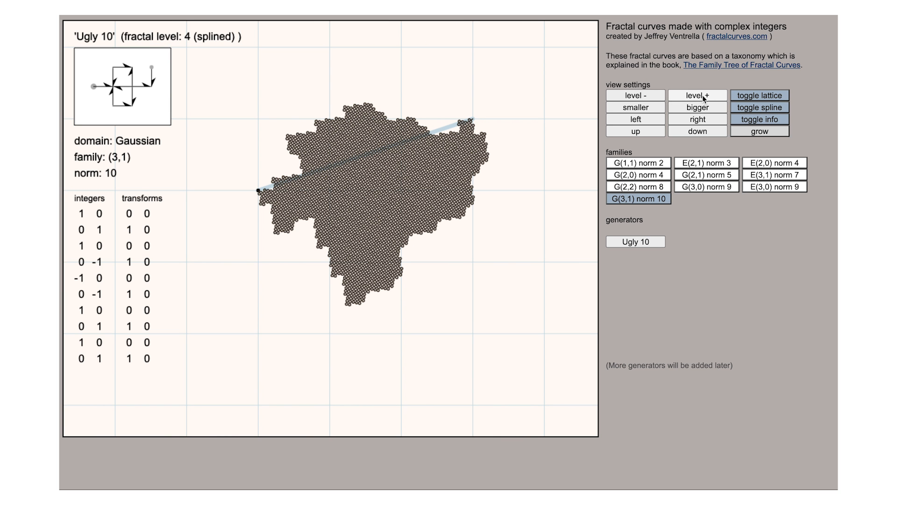
pyautogui.click(703, 95)
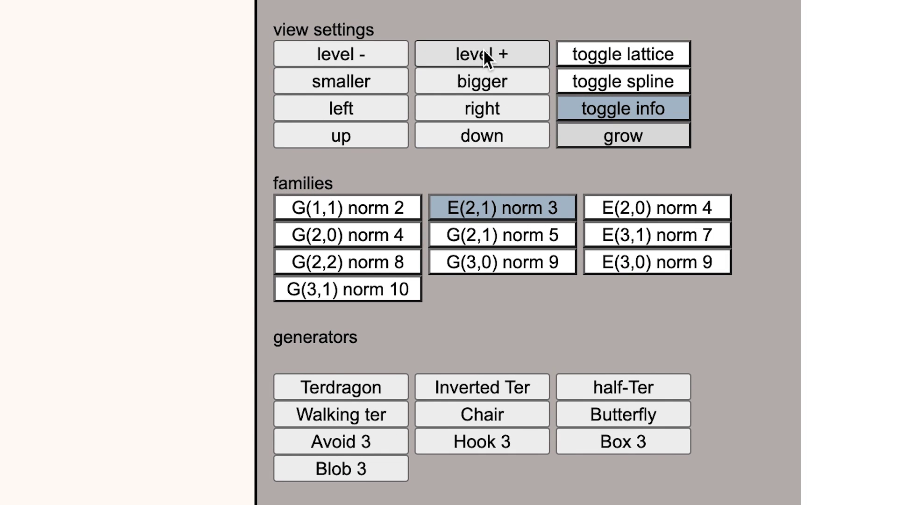
# Step: At level 4, preview the Inverted Ter, Chair, half-Terdragon and Butterfly generators
pyautogui.click(483, 54)
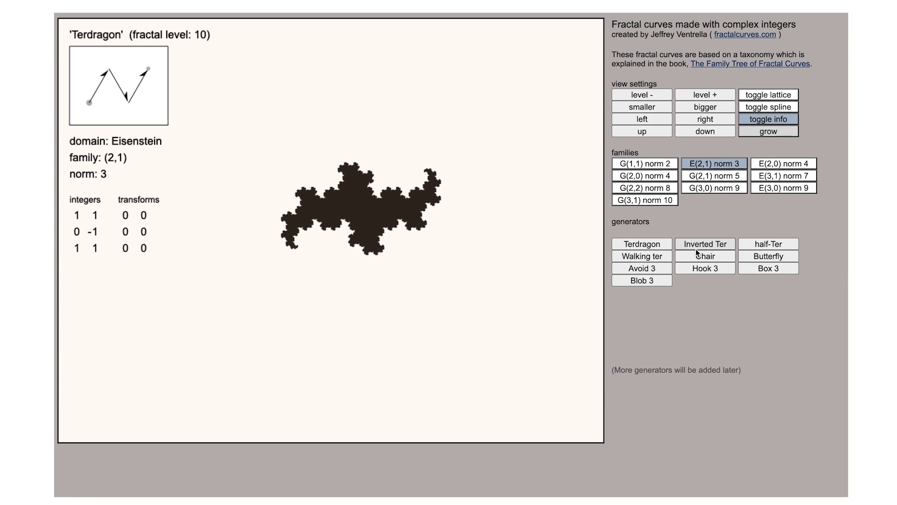
pyautogui.click(706, 244)
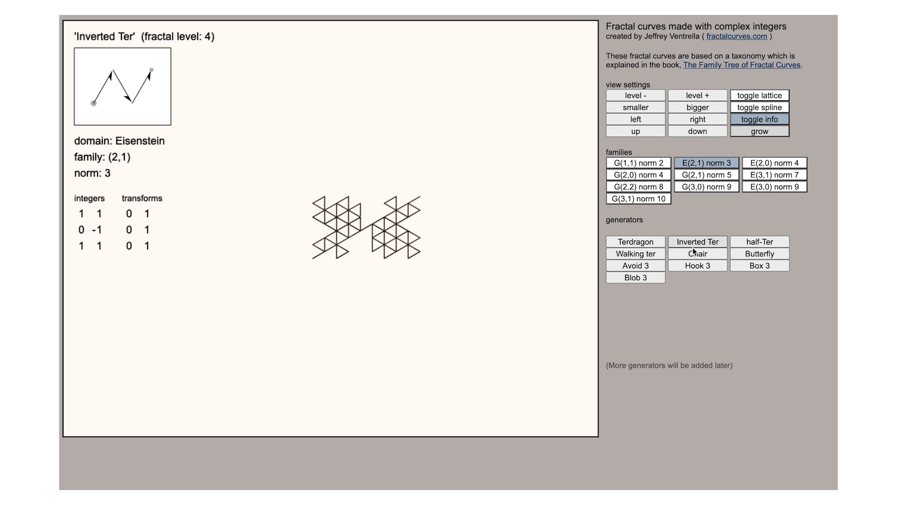
pyautogui.click(705, 256)
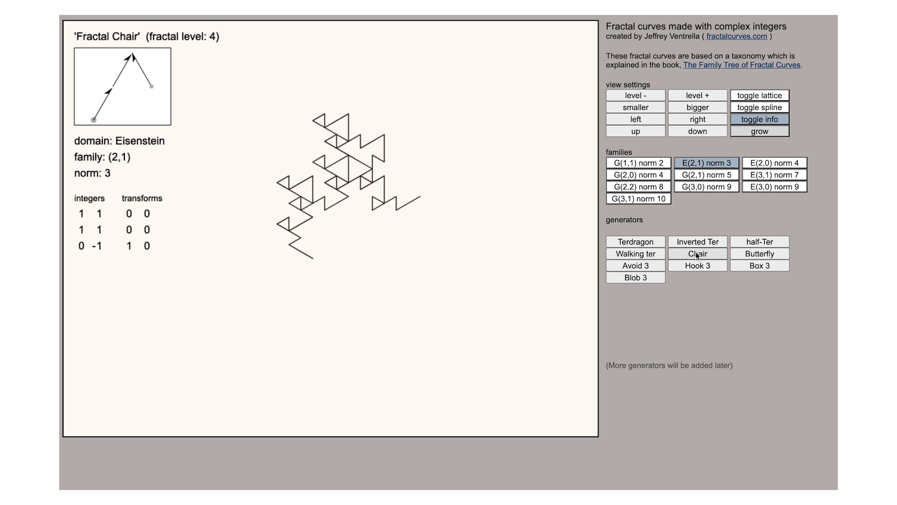
pyautogui.click(762, 245)
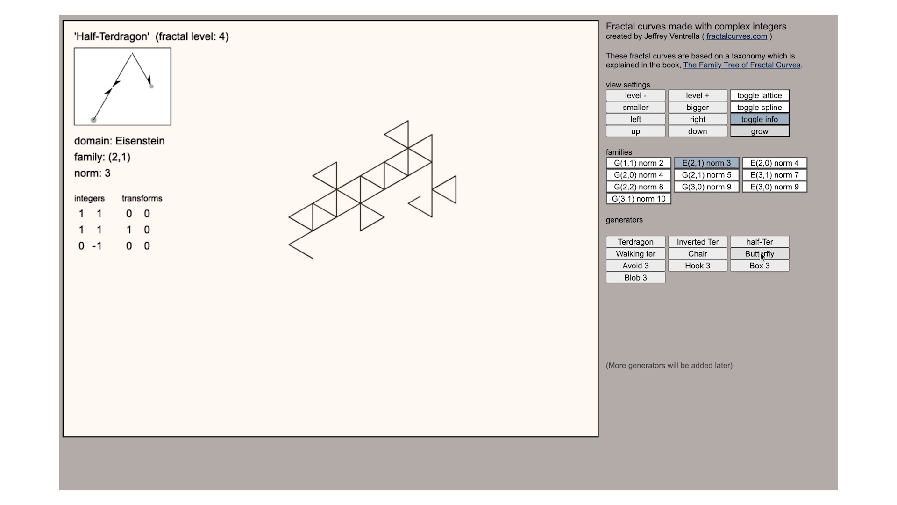
pyautogui.click(761, 253)
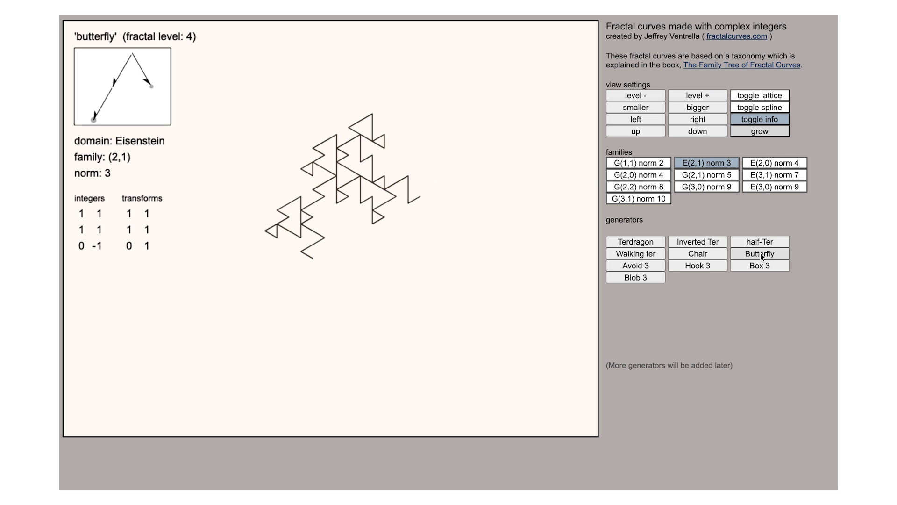
# Step: Preview the Avoid 3, Hook 3, Box 3 and Blob 3 generators at level 4
pyautogui.click(644, 267)
pyautogui.click(685, 267)
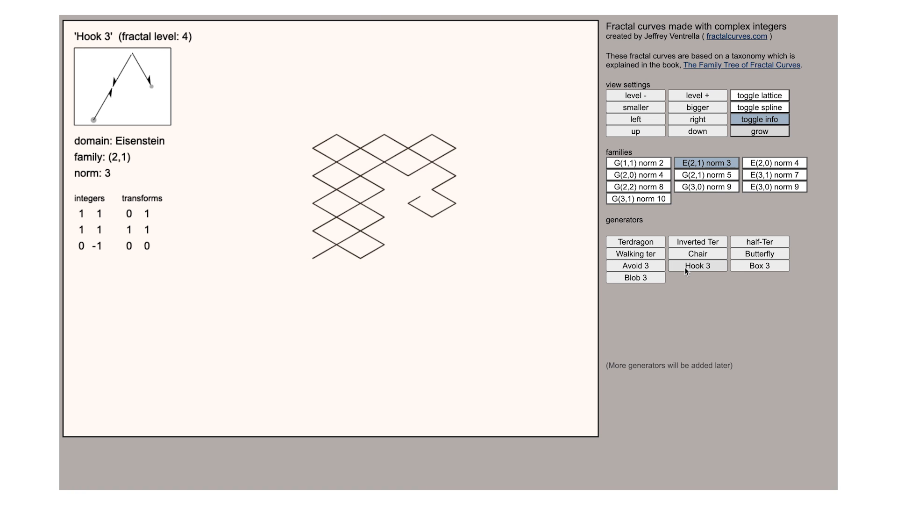
pyautogui.click(745, 267)
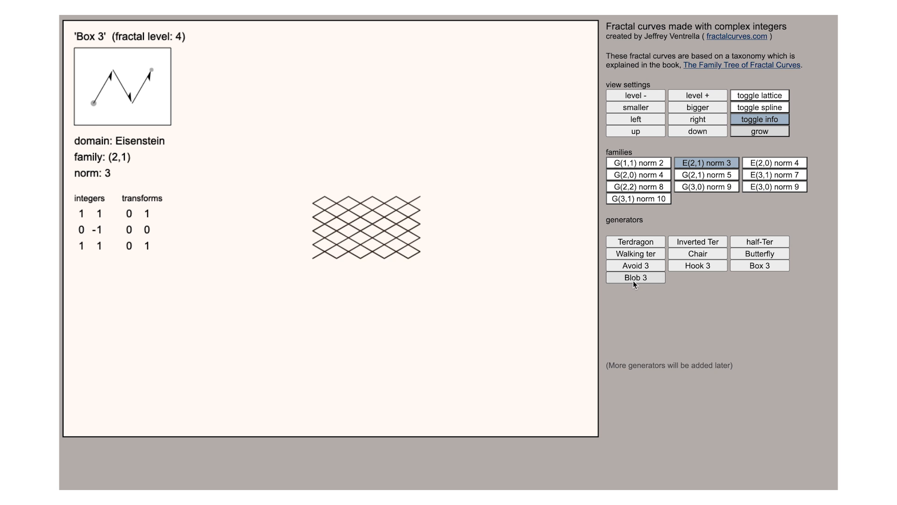
pyautogui.click(633, 278)
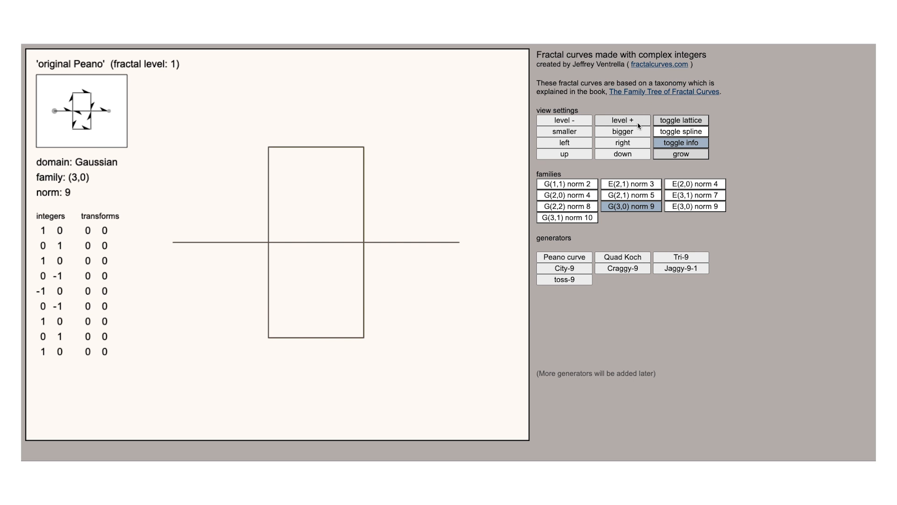
# Step: Grow the original Peano curve step by step from level 1 to level 5
pyautogui.click(639, 125)
pyautogui.click(639, 125)
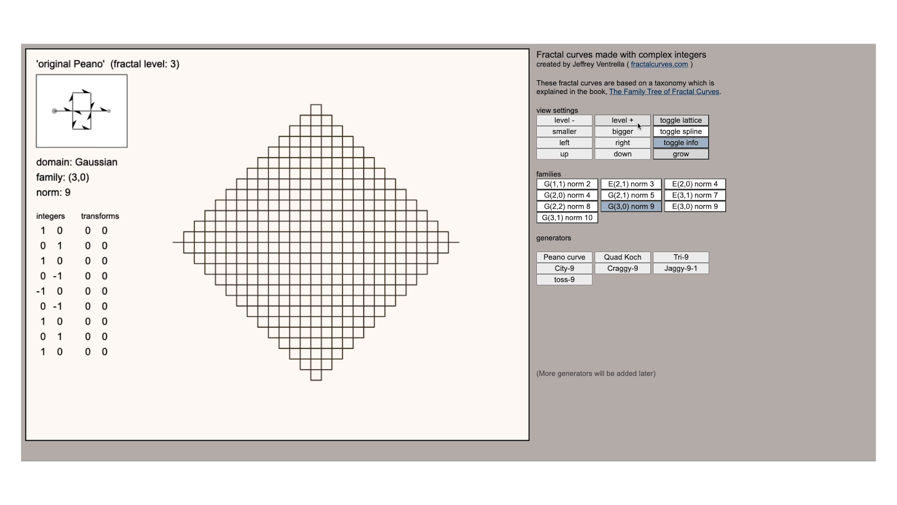
pyautogui.click(639, 125)
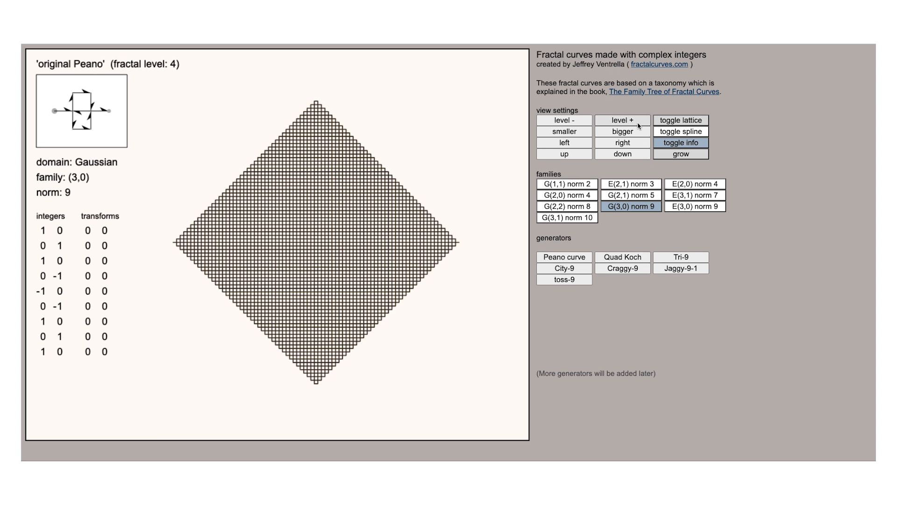
pyautogui.click(639, 125)
# Step: Redraw the Peano curve splined and build it back up to level 4
pyautogui.click(639, 124)
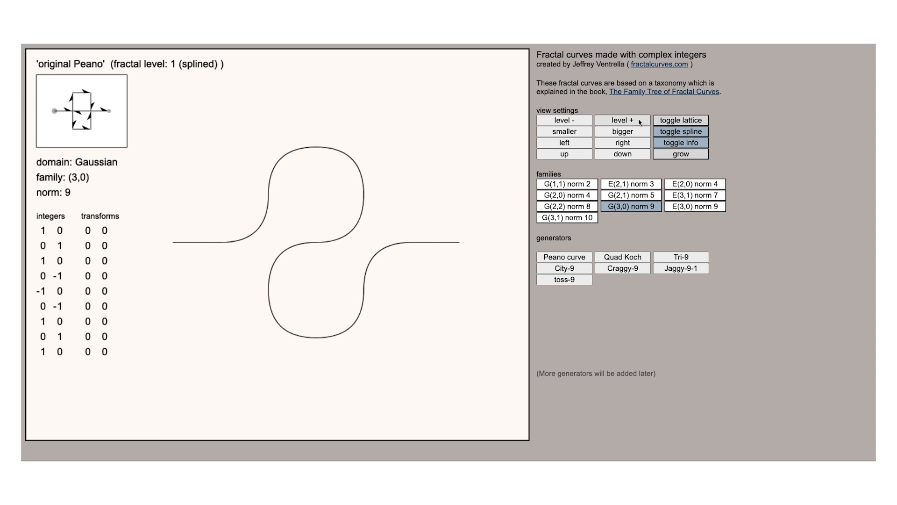
pyautogui.click(638, 122)
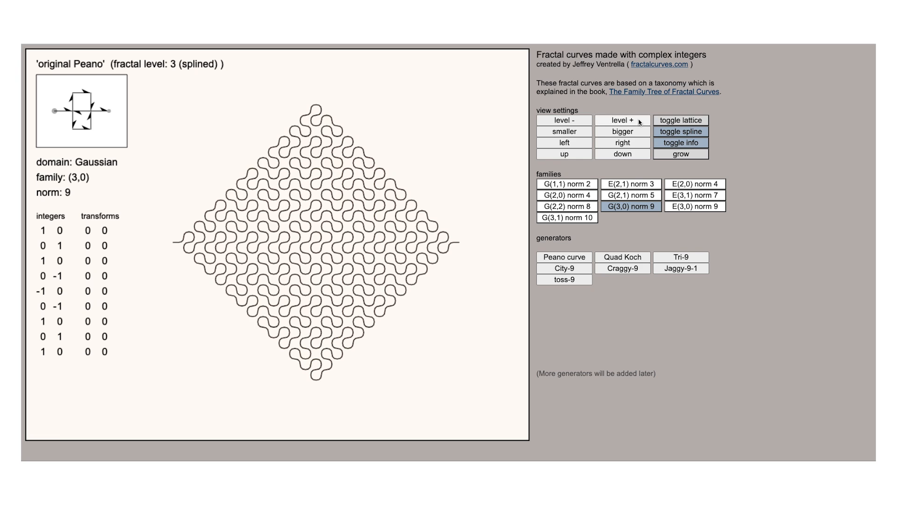
pyautogui.click(639, 122)
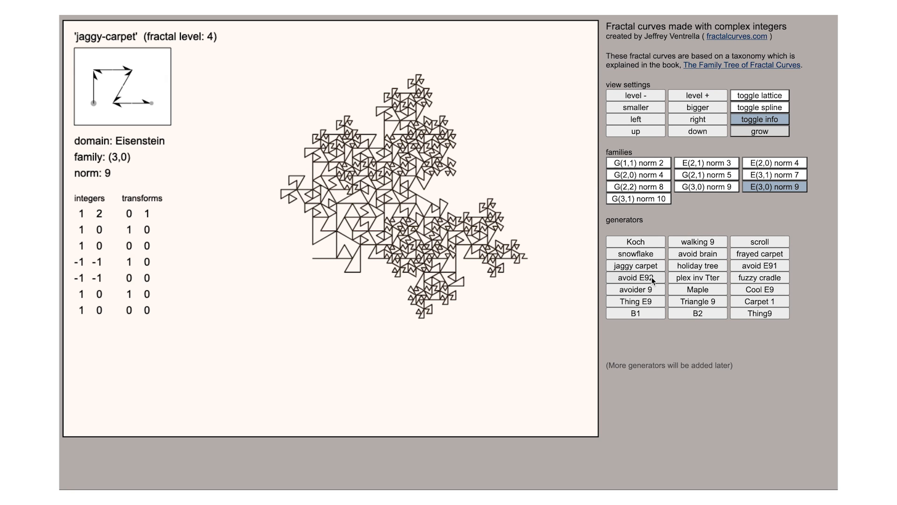
# Step: Preview the avoid-E92, walking-9, avoid-brain and frayed-carpet generators at level 4
pyautogui.click(651, 277)
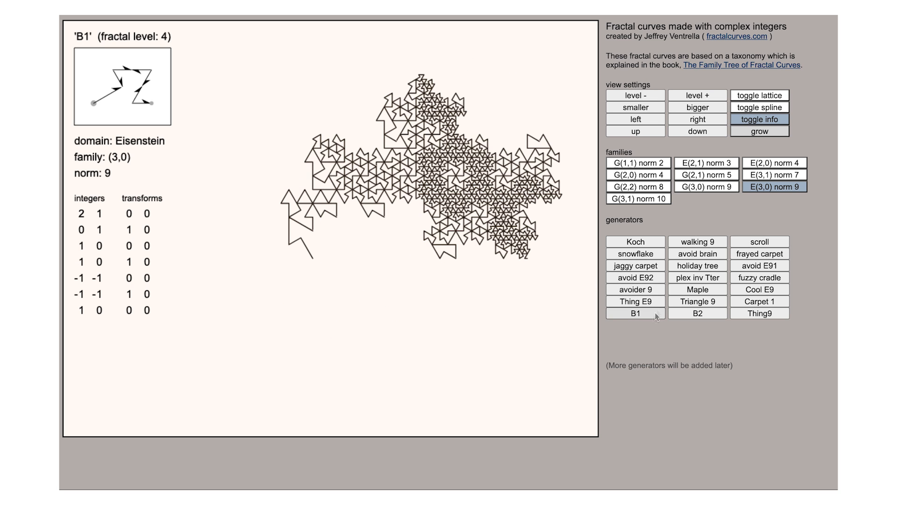
pyautogui.click(689, 242)
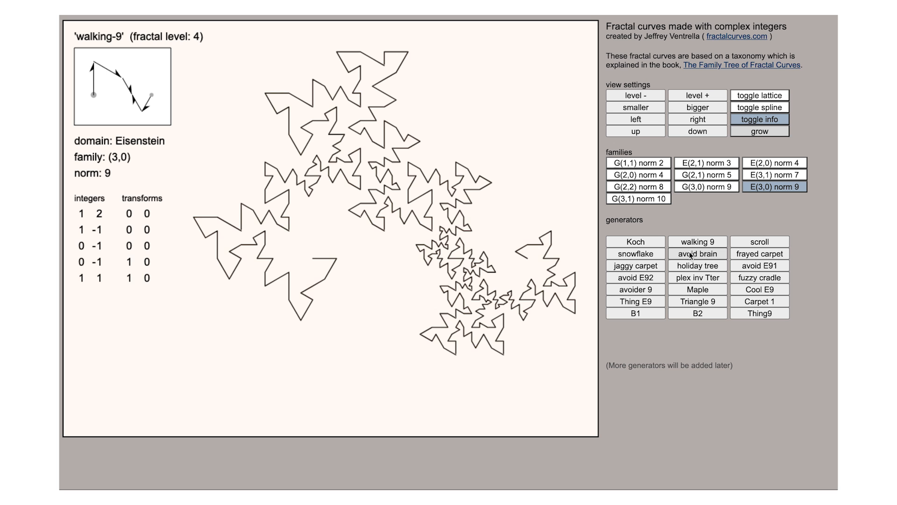
pyautogui.click(689, 254)
pyautogui.click(760, 254)
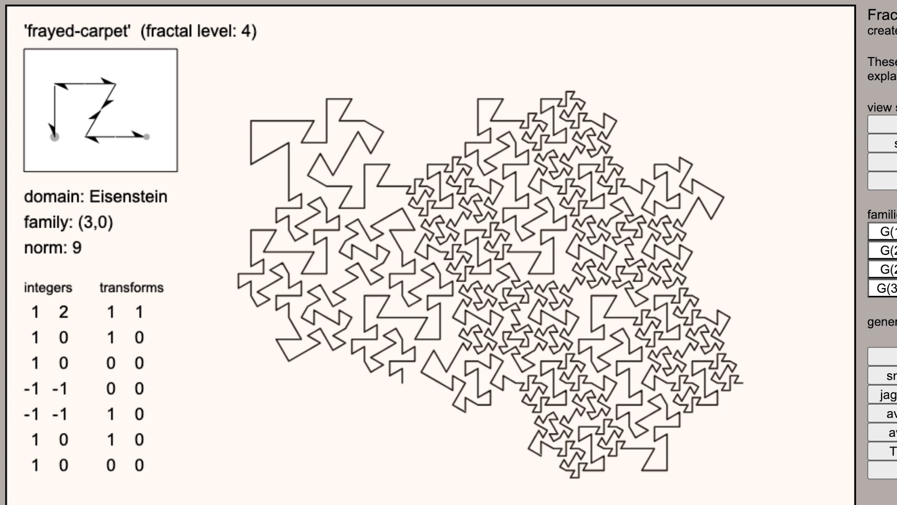
# Step: Step through the generator list with arrow keys to land back on avoid-brain
pyautogui.press('Down')
pyautogui.press('Up')
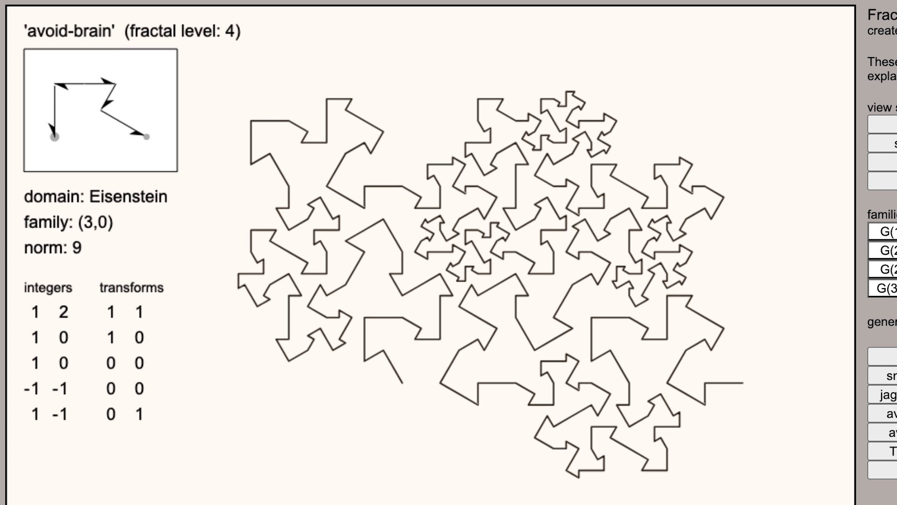